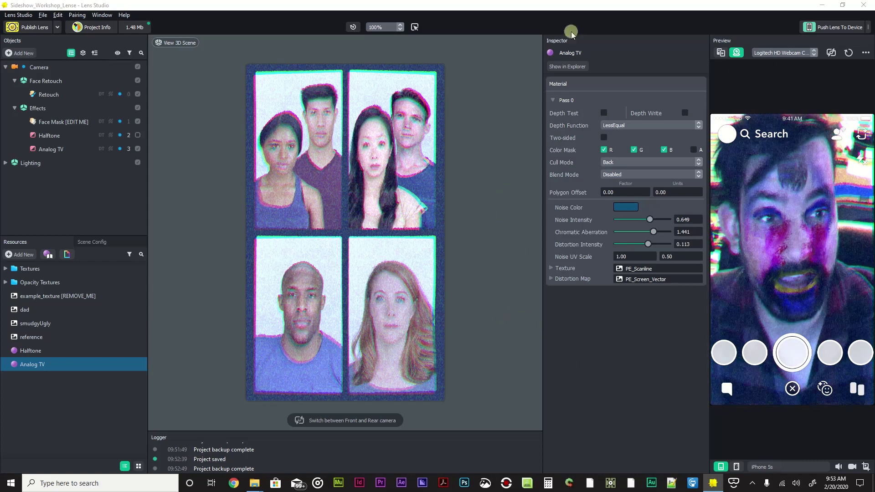
Step: Start publishing the Creepy Clown lens to bring up its submission form
{"action": "left_click", "coordinate": [45, 28]}
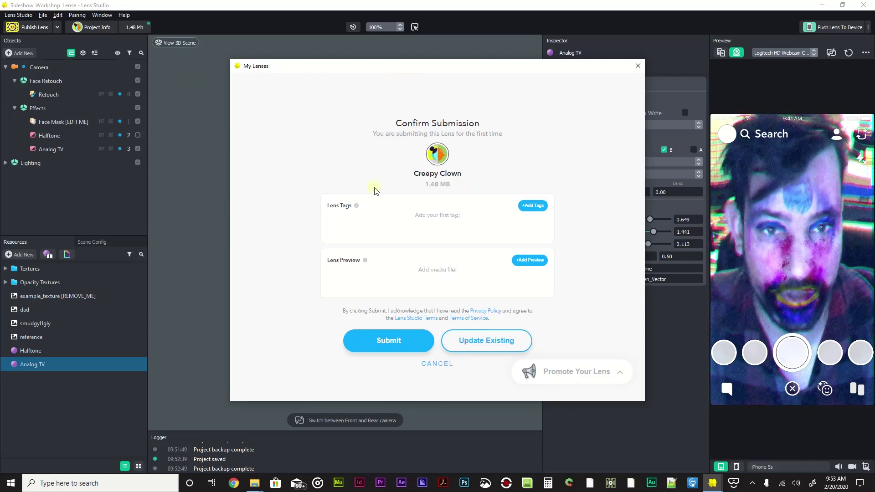
{"action": "mouse_move", "coordinate": [342, 211]}
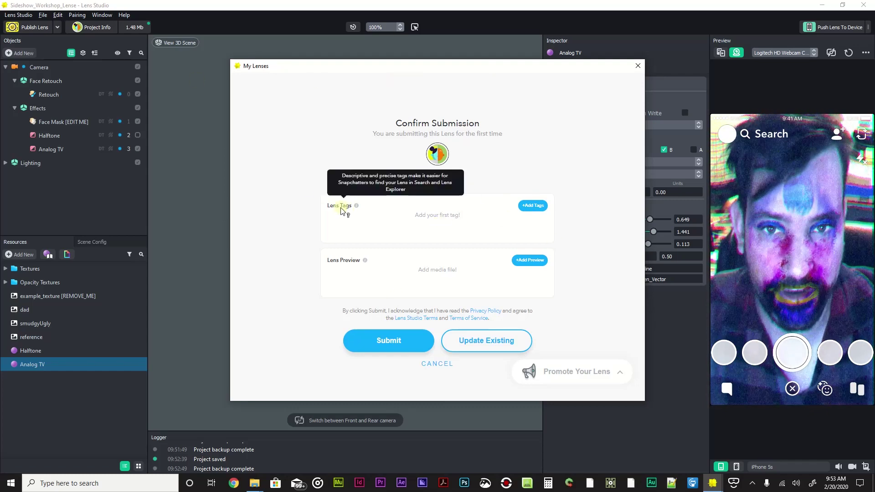
Step: Try a first tag entry, erase the mistyped text, and close the tag dialog
{"action": "left_click", "coordinate": [533, 206]}
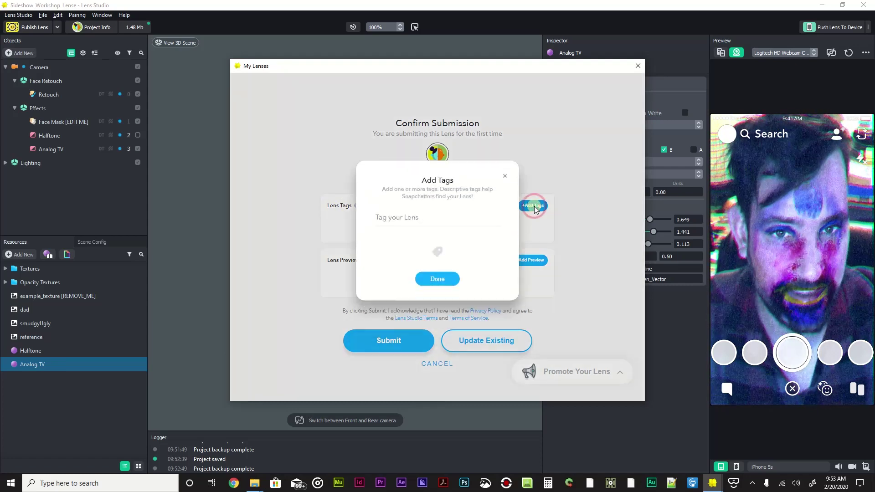
{"action": "left_click", "coordinate": [409, 220]}
{"action": "type", "text": "The"}
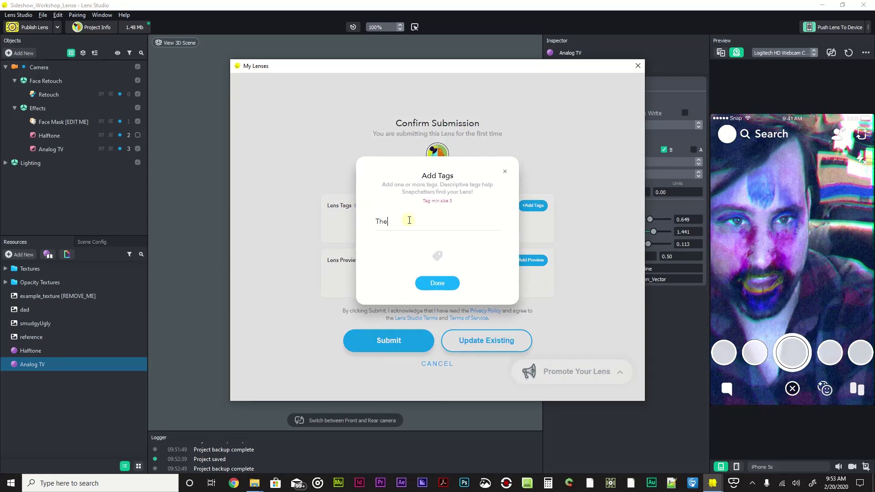
{"action": "type", "text": " D"}
{"action": "key", "text": "BackSpace"}
{"action": "key", "text": "BackSpace"}
{"action": "key", "text": "BackSpace"}
{"action": "key", "text": "BackSpace"}
{"action": "key", "text": "BackSpace"}
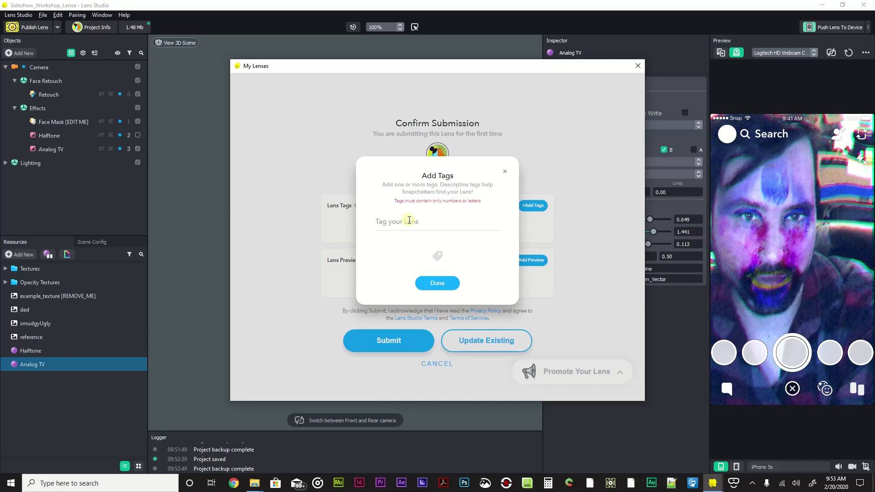
{"action": "type", "text": "Creep"}
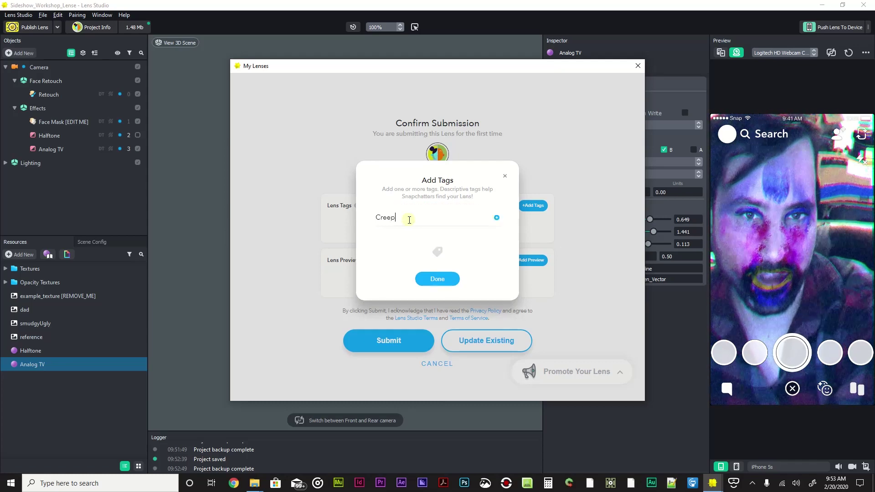
{"action": "key", "text": "BackSpace"}
{"action": "key", "text": "BackSpace"}
{"action": "key", "text": "BackSpace"}
{"action": "key", "text": "BackSpace"}
{"action": "key", "text": "BackSpace"}
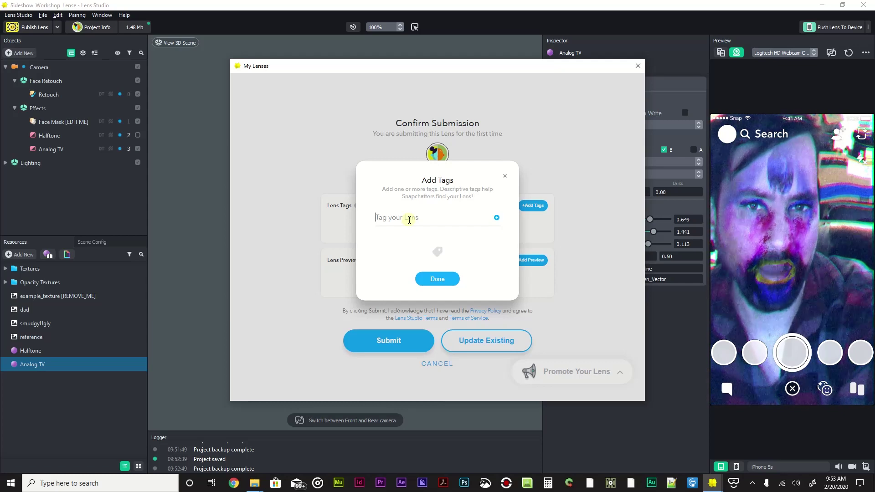
{"action": "type", "text": "digital "}
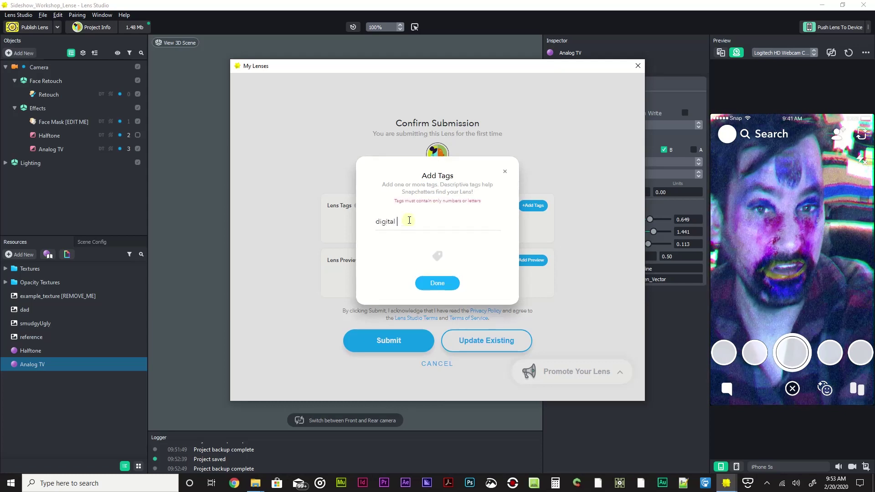
{"action": "type", "text": "art"}
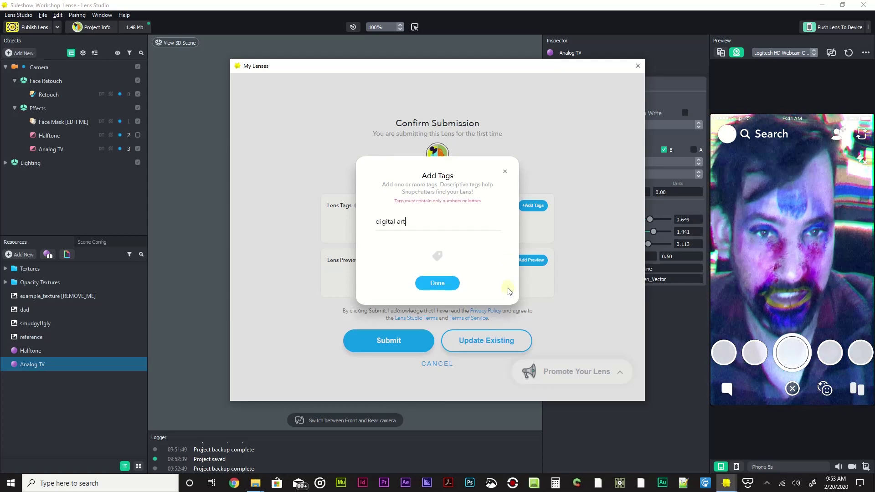
{"action": "left_click_drag", "start_coordinate": [396, 223], "coordinate": [423, 223]}
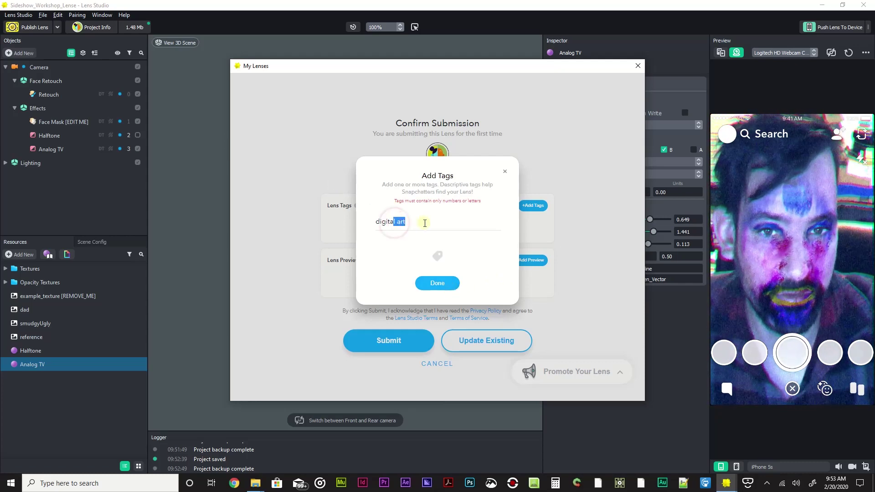
{"action": "key", "text": "BackSpace"}
{"action": "left_click", "coordinate": [437, 279]}
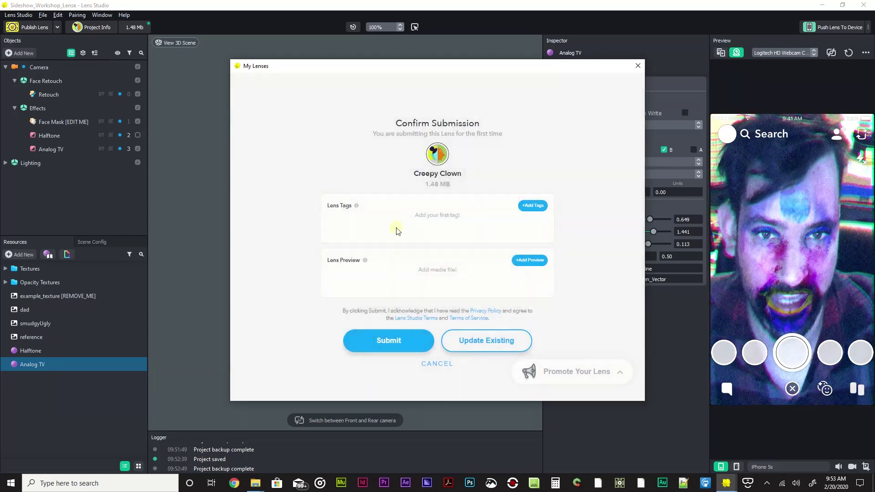
Step: Add the tags art, digital, sideshow and horrifying, then confirm them
{"action": "left_click", "coordinate": [532, 205]}
{"action": "left_click", "coordinate": [428, 219]}
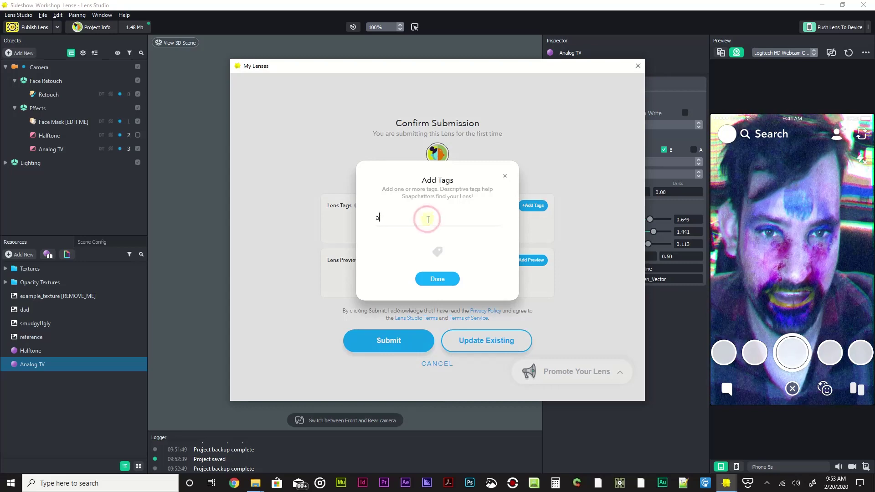
{"action": "type", "text": "art"}
{"action": "key", "text": "Return"}
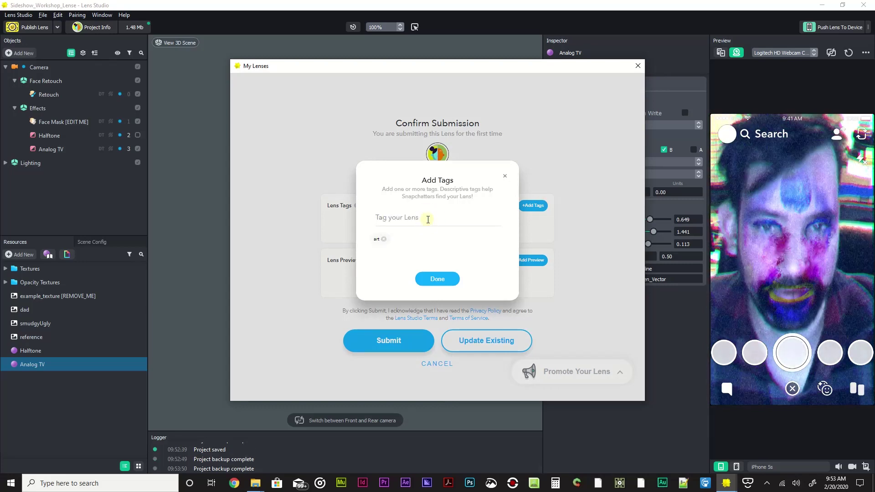
{"action": "type", "text": "digital"}
{"action": "key", "text": "Return"}
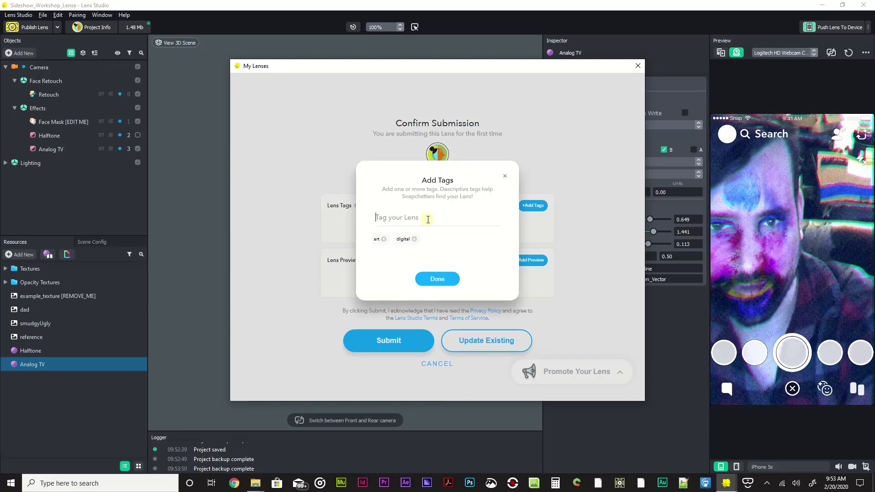
{"action": "type", "text": "sideshow"}
{"action": "key", "text": "Return"}
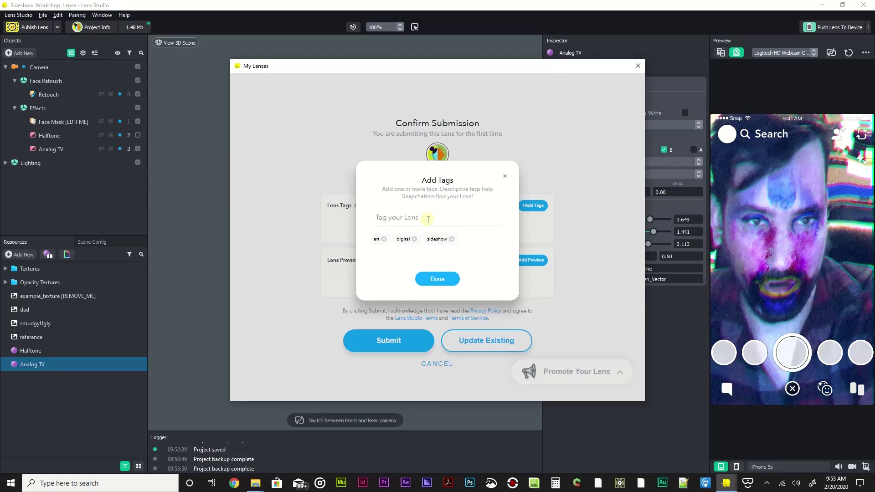
{"action": "type", "text": "horrifying"}
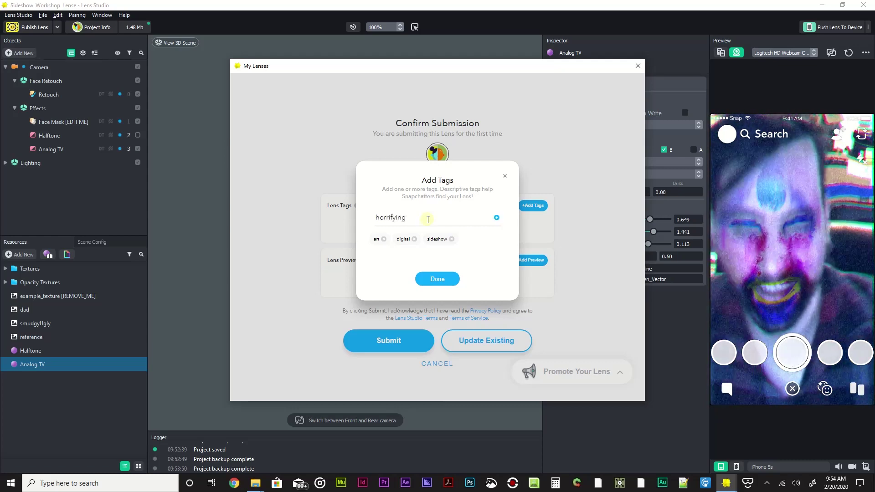
{"action": "key", "text": "Return"}
{"action": "left_click", "coordinate": [440, 282]}
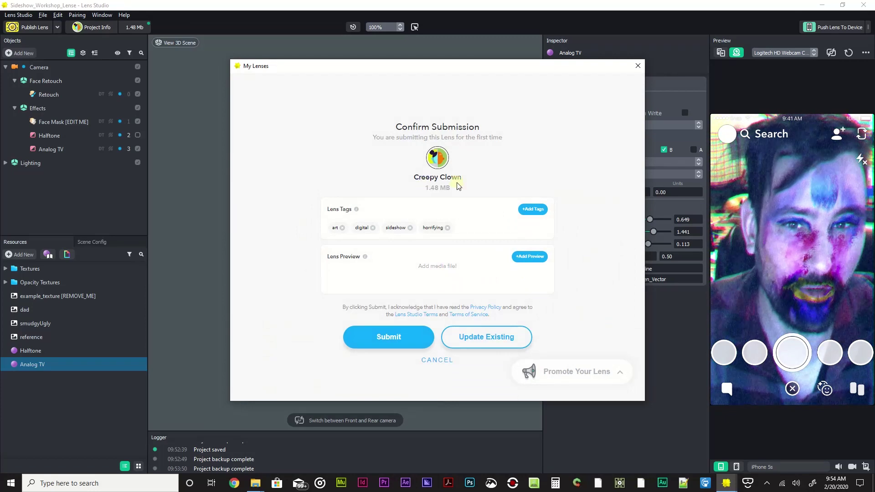
Step: Submit the Creepy Clown lens and expand its My Lenses entry to see details
{"action": "left_click", "coordinate": [393, 338]}
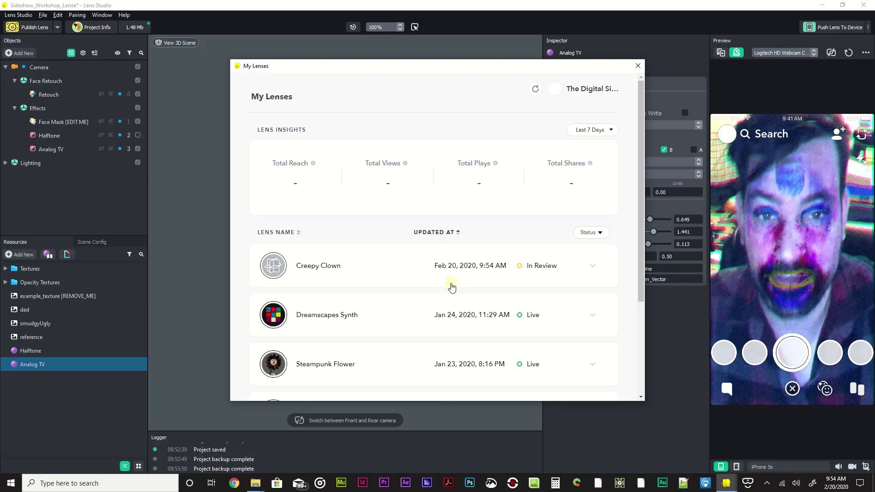
{"action": "left_click", "coordinate": [590, 268]}
Step: Expand the Dreamscapes Synth entry in My Lenses to compare its snapcode with Creepy Clown's
{"action": "scroll", "coordinate": [397, 311], "scroll_direction": "down", "scroll_amount": 1}
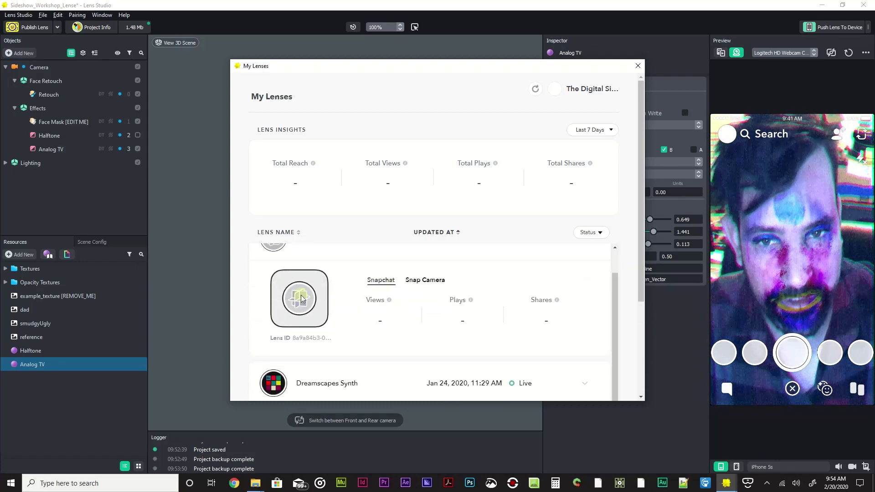
{"action": "scroll", "coordinate": [357, 356], "scroll_direction": "up", "scroll_amount": 1}
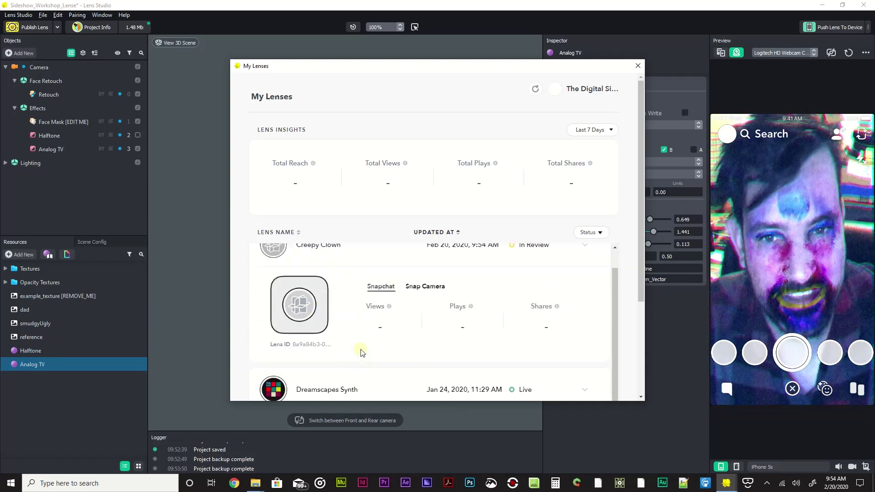
{"action": "left_click_drag", "start_coordinate": [475, 66], "coordinate": [482, 56]}
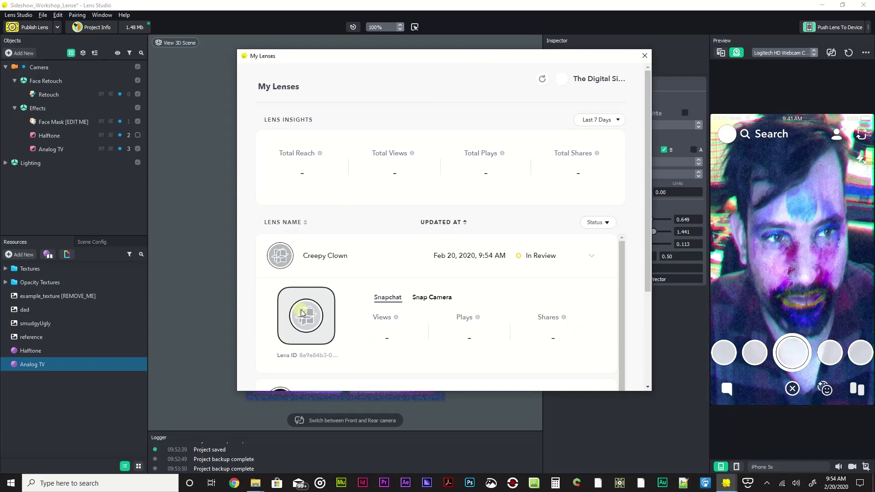
{"action": "scroll", "coordinate": [302, 309], "scroll_direction": "down", "scroll_amount": 2}
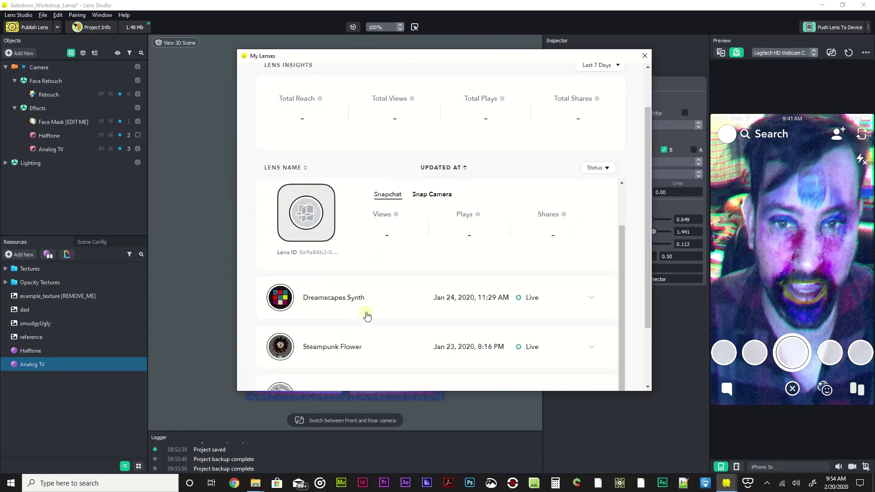
{"action": "left_click", "coordinate": [592, 298]}
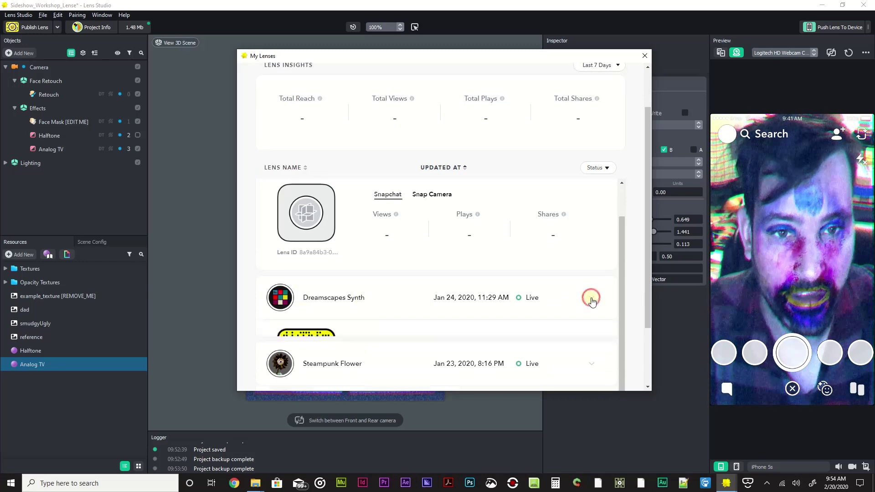
{"action": "scroll", "coordinate": [312, 304], "scroll_direction": "down", "scroll_amount": 2}
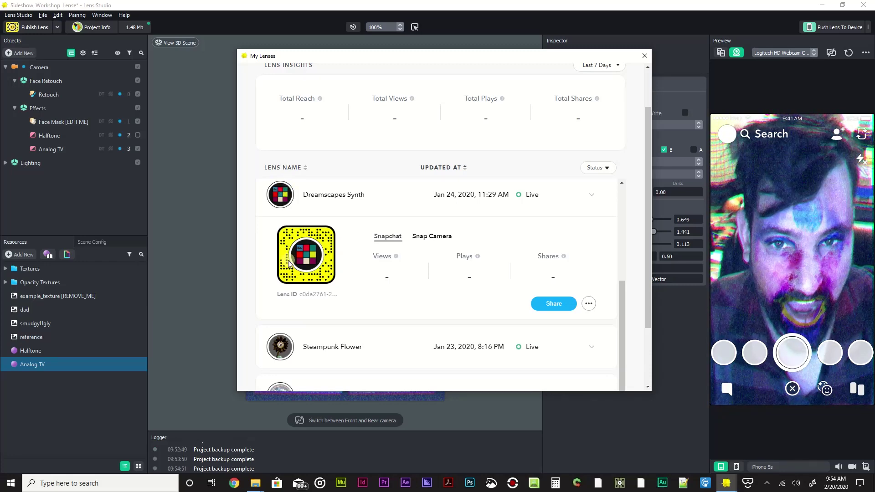
{"action": "scroll", "coordinate": [502, 327], "scroll_direction": "up", "scroll_amount": 3}
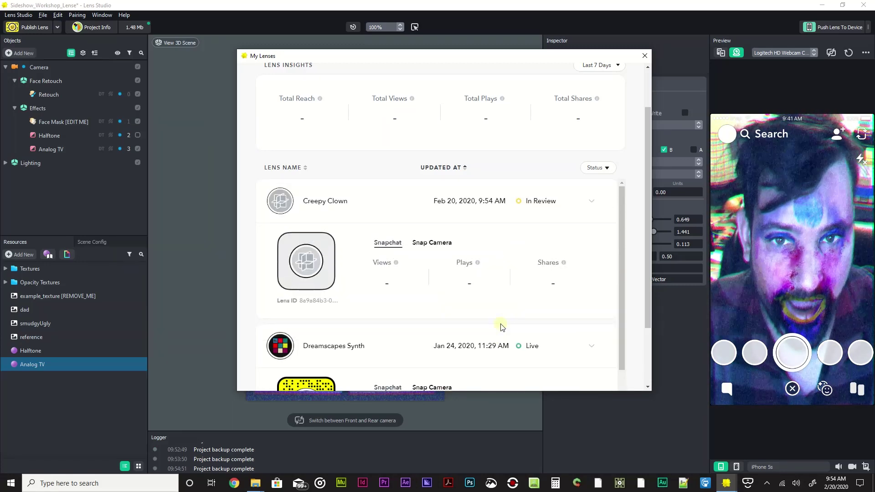
{"action": "scroll", "coordinate": [494, 274], "scroll_direction": "up", "scroll_amount": 1}
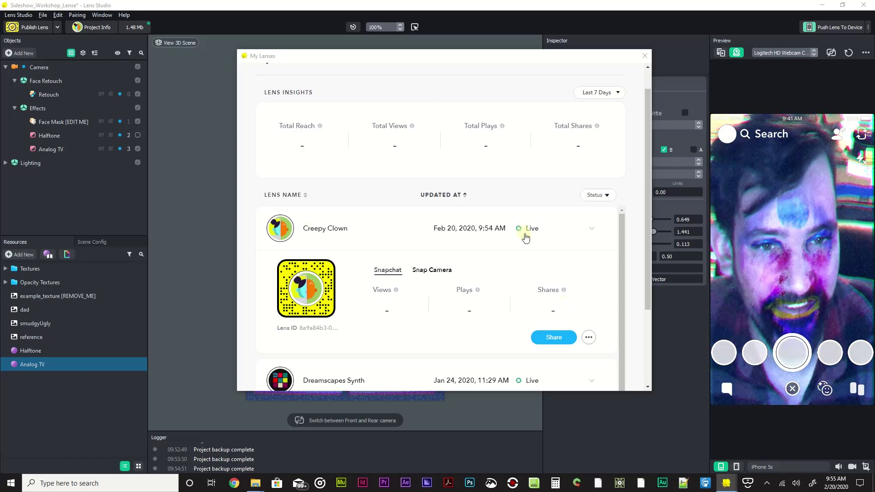
Step: Copy the Creepy Clown snapcode share link from its Share popup
{"action": "left_click", "coordinate": [559, 339]}
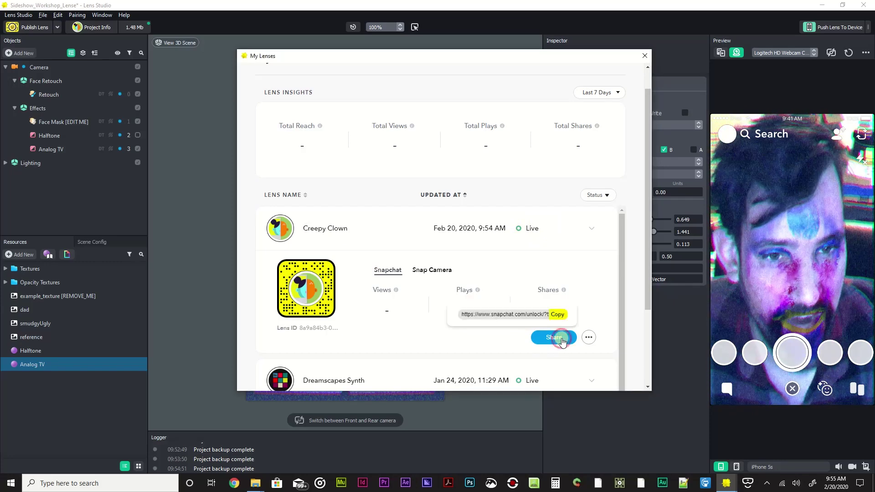
{"action": "left_click", "coordinate": [557, 315]}
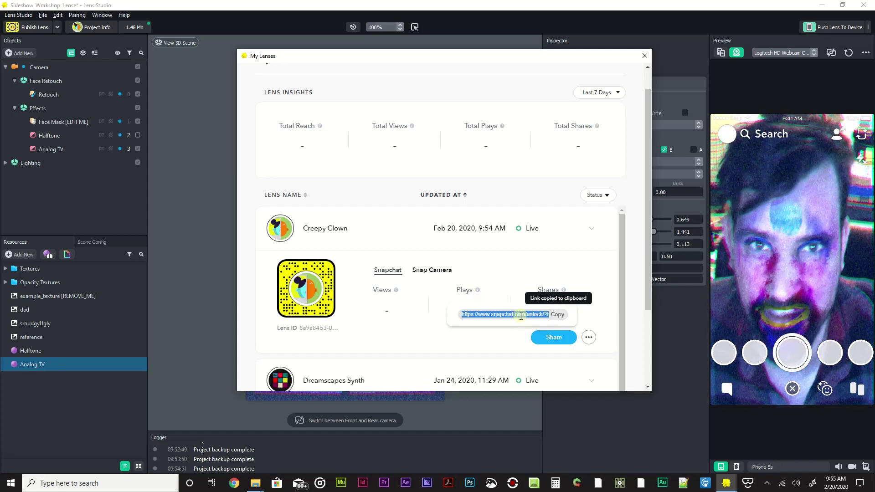
{"action": "left_click", "coordinate": [557, 315]}
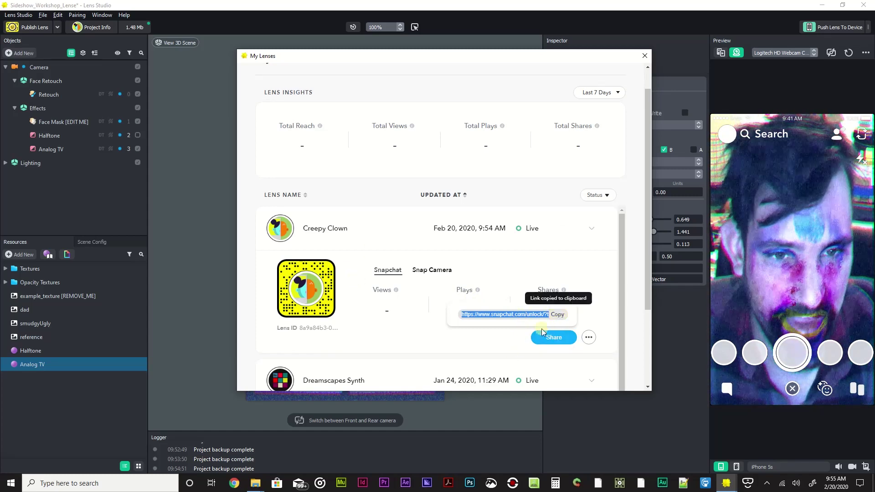
Step: Paste the copied Creepy Clown share link into Chrome and load the unlock page
{"action": "left_click", "coordinate": [240, 485]}
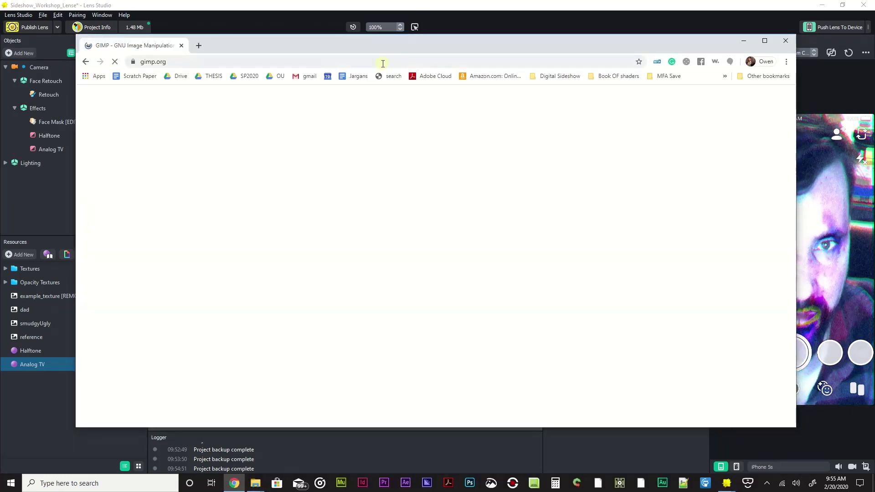
{"action": "left_click", "coordinate": [383, 62]}
{"action": "key", "text": "ctrl+v"}
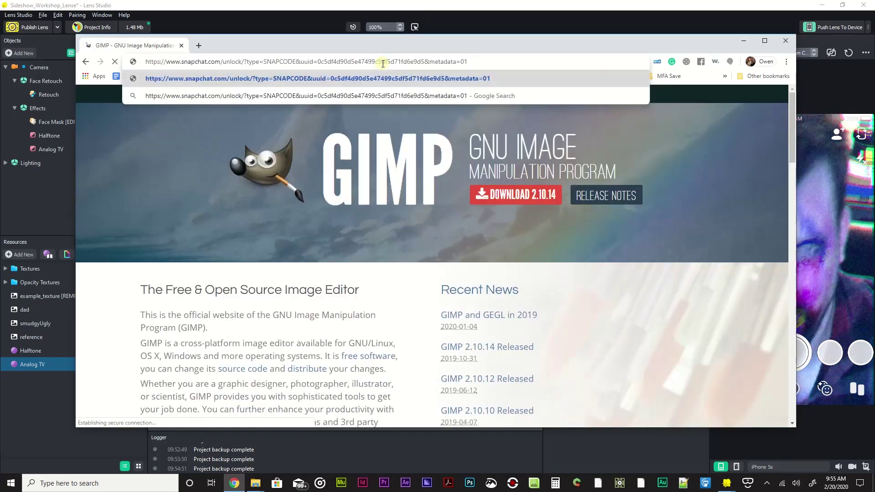
{"action": "key", "text": "Return"}
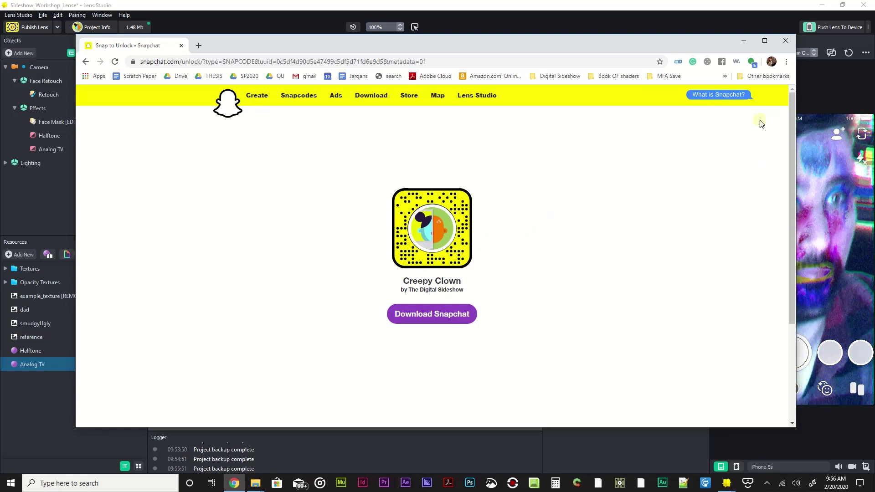
Step: Narrow the browser window, move it to the left screen edge, then close it
{"action": "left_click_drag", "start_coordinate": [798, 122], "coordinate": [315, 128]}
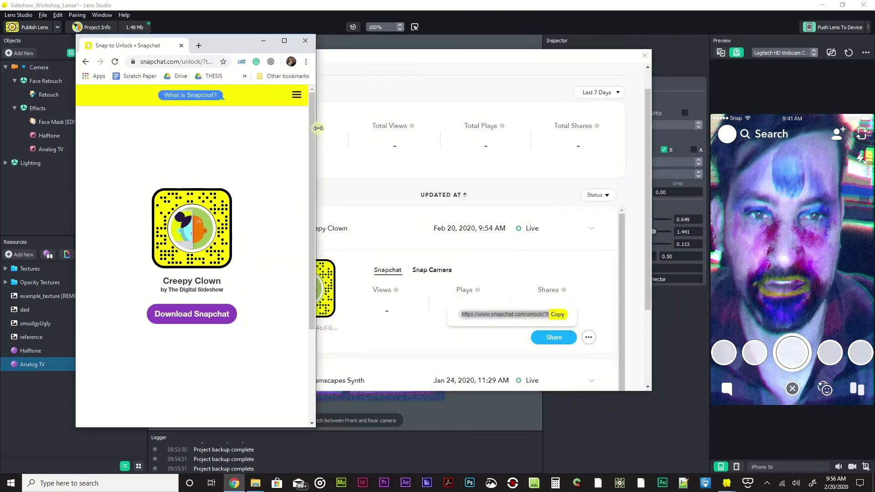
{"action": "left_click_drag", "start_coordinate": [229, 47], "coordinate": [152, 45]}
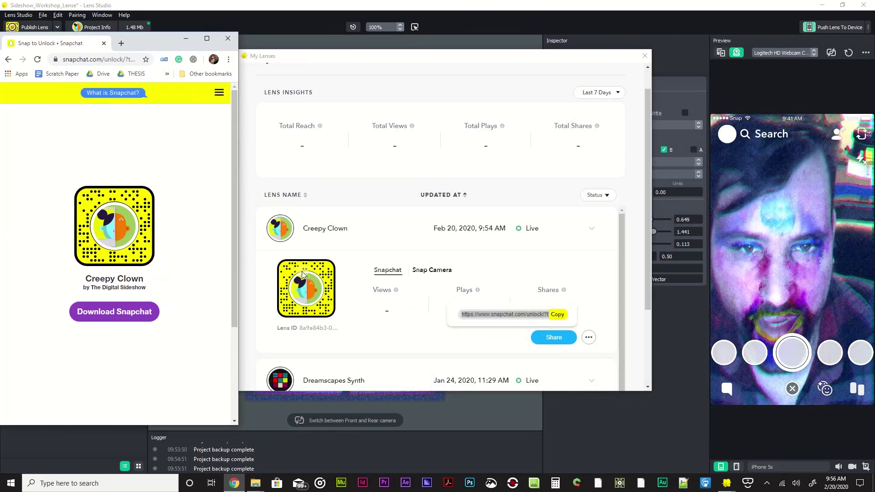
{"action": "left_click", "coordinate": [228, 38]}
Step: Drag the My Lenses window left and down, then back to the screen centre
{"action": "left_click_drag", "start_coordinate": [361, 61], "coordinate": [253, 78]}
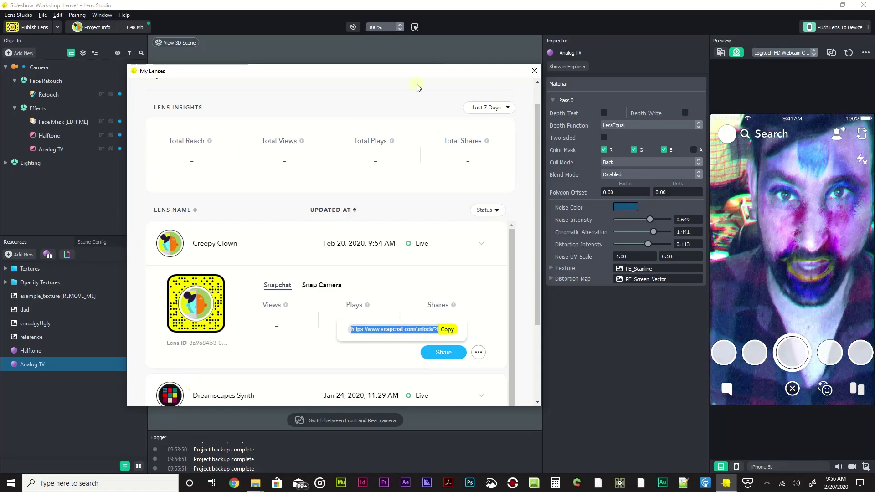
{"action": "left_click_drag", "start_coordinate": [381, 72], "coordinate": [462, 65]}
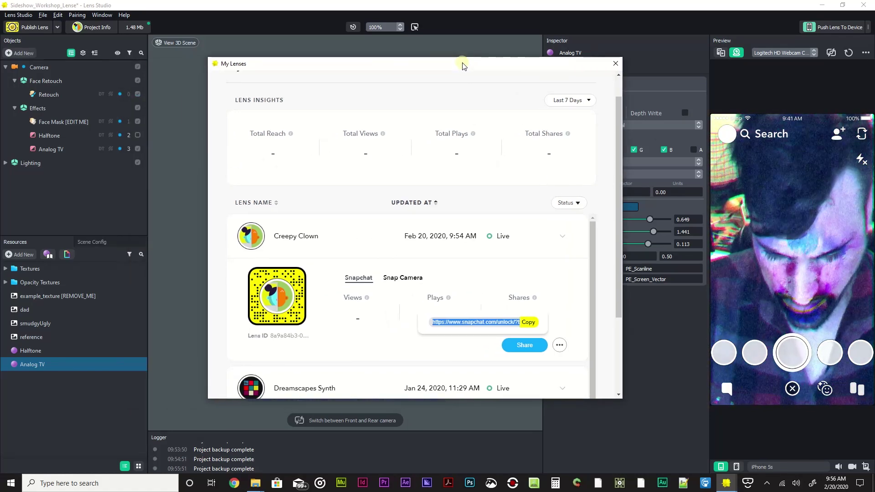